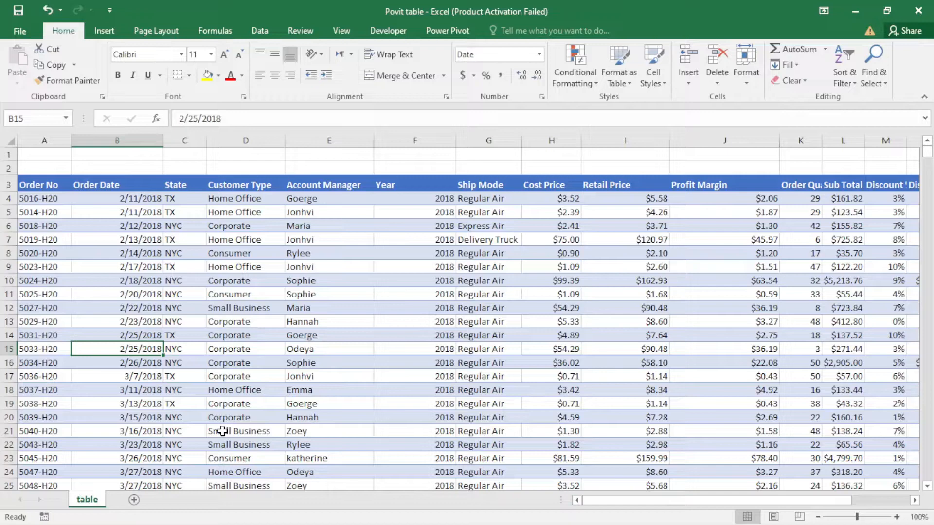
Convert the order data range $A$3:$Q$1042 into an Excel table with headers.
click(299, 322)
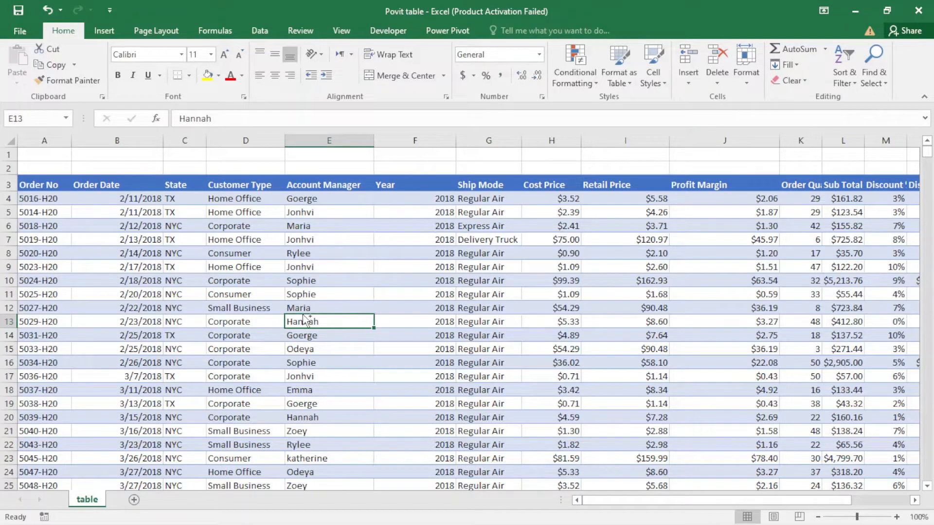
key(ctrl+t)
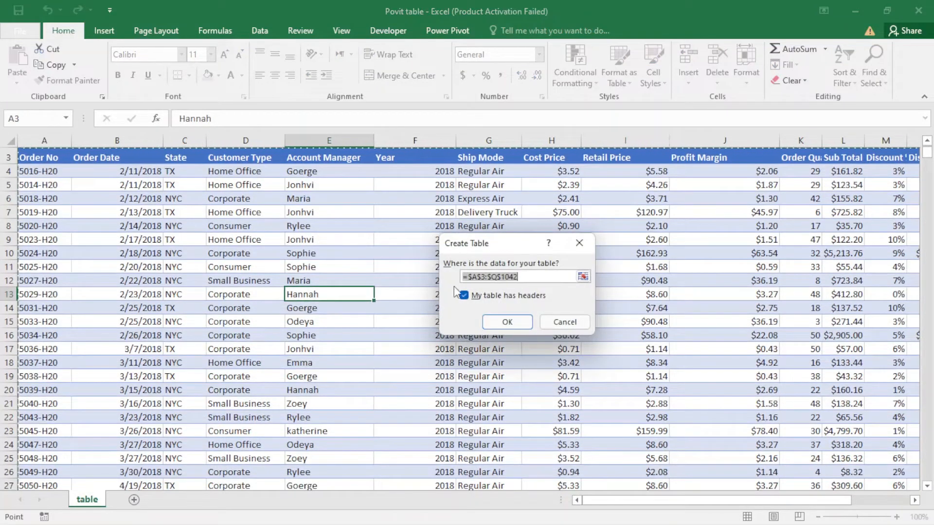
click(508, 322)
click(438, 307)
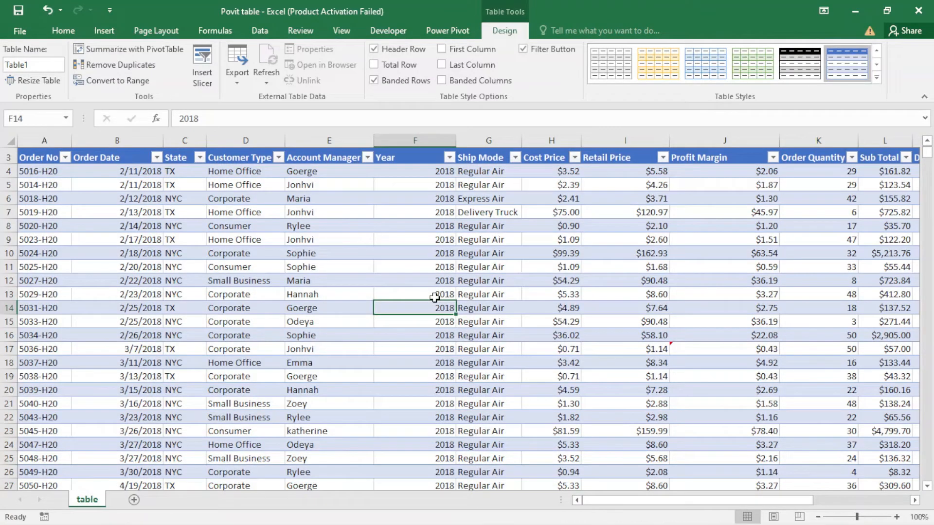
Create a PivotTable from Table1 on a new worksheet.
click(232, 197)
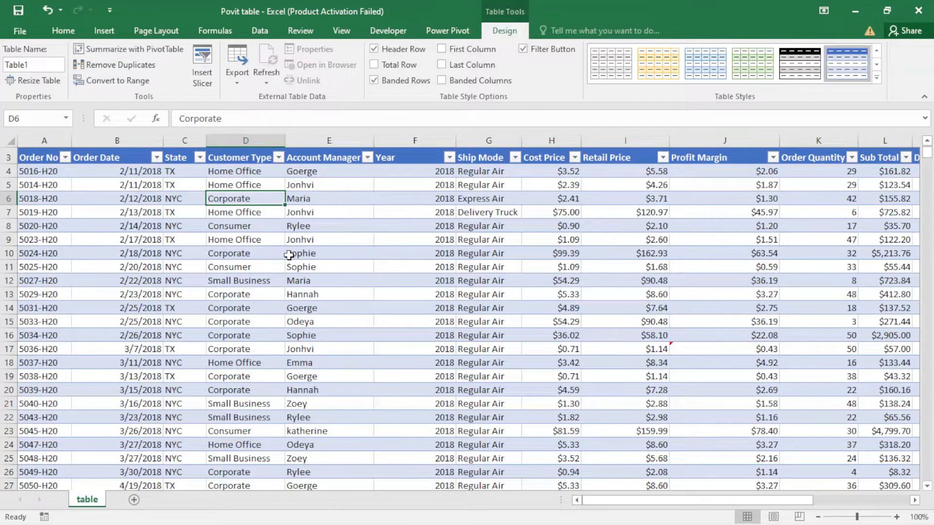
scroll(289, 255, up, 1)
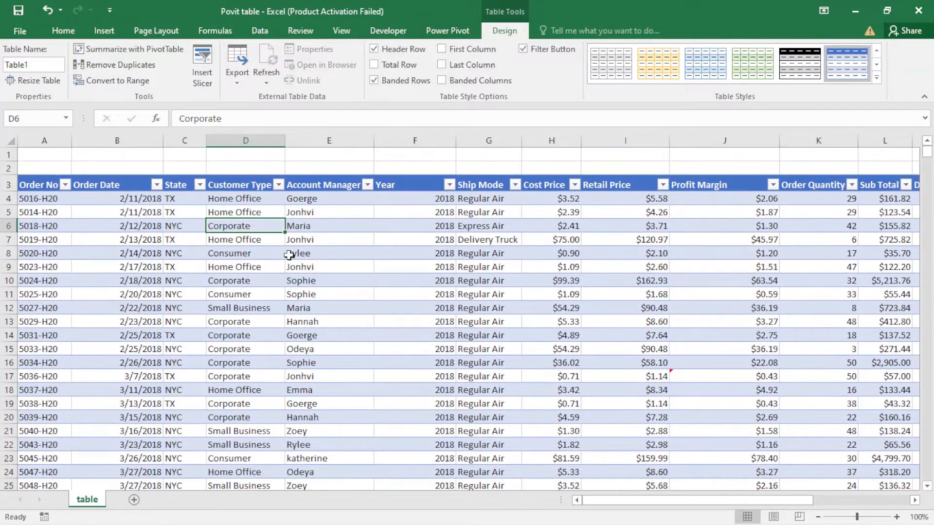
click(116, 31)
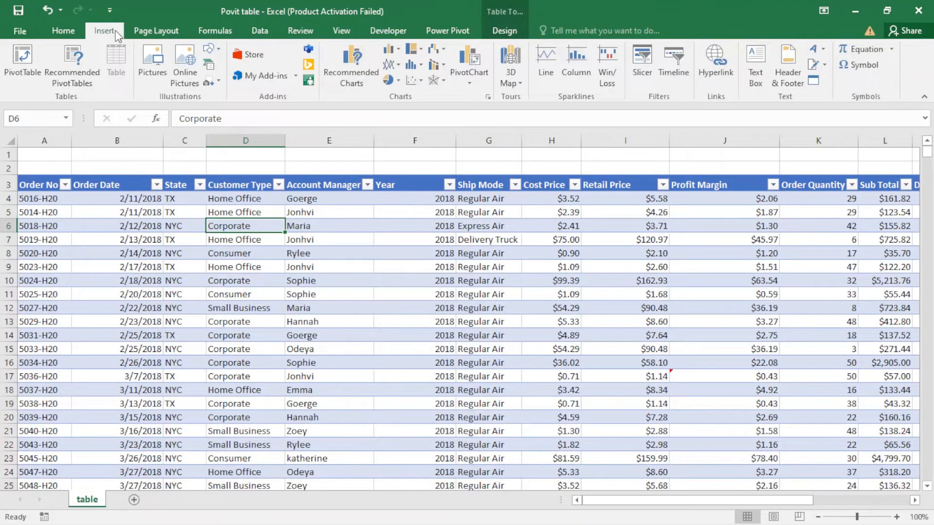
click(23, 68)
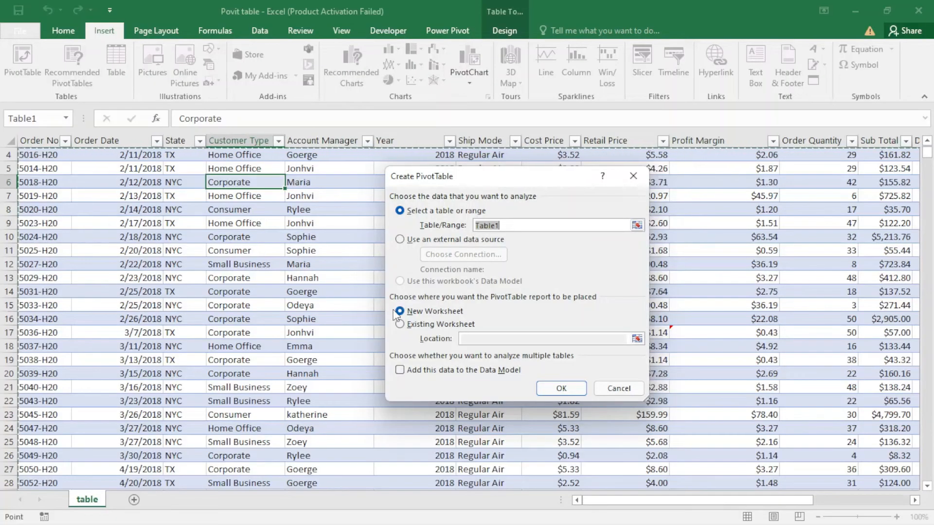
click(562, 389)
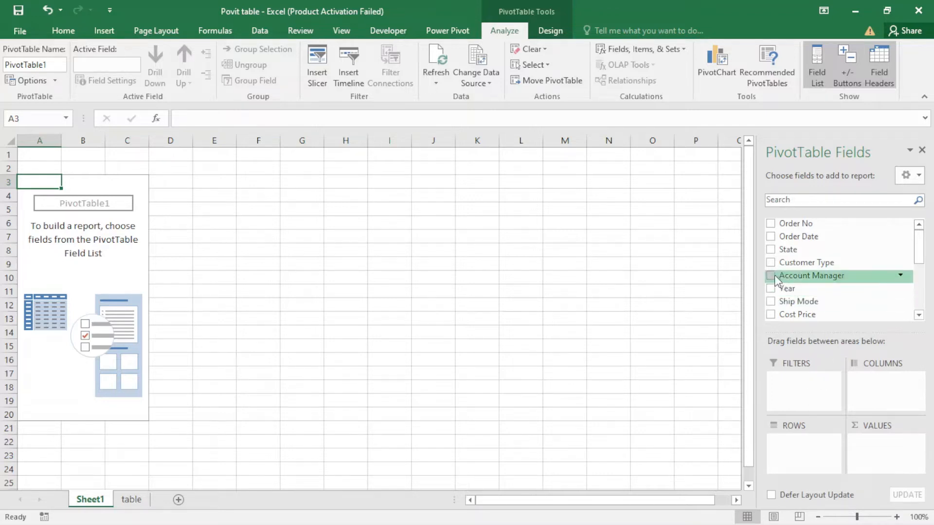
Build the PivotTable with Account Manager as rows, Year as columns and the sum of Total as values.
drag(775, 279, 802, 435)
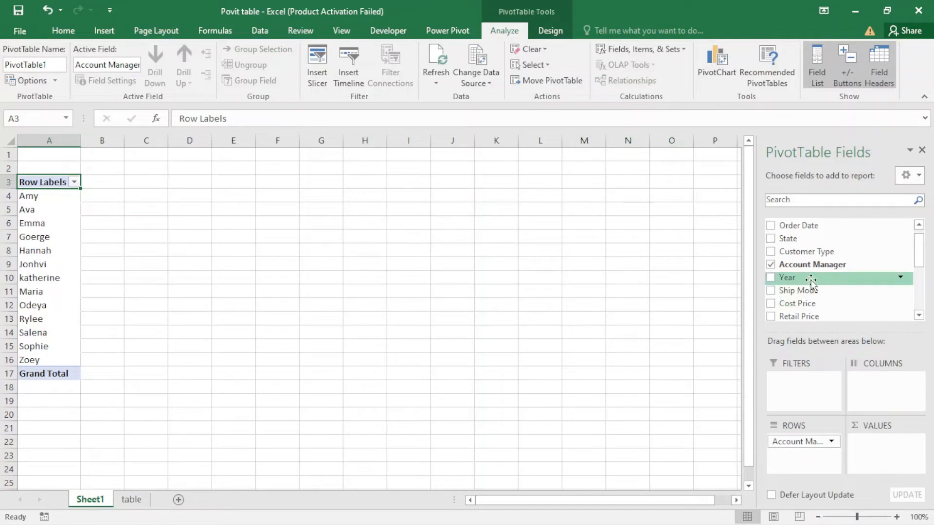
drag(801, 278, 868, 379)
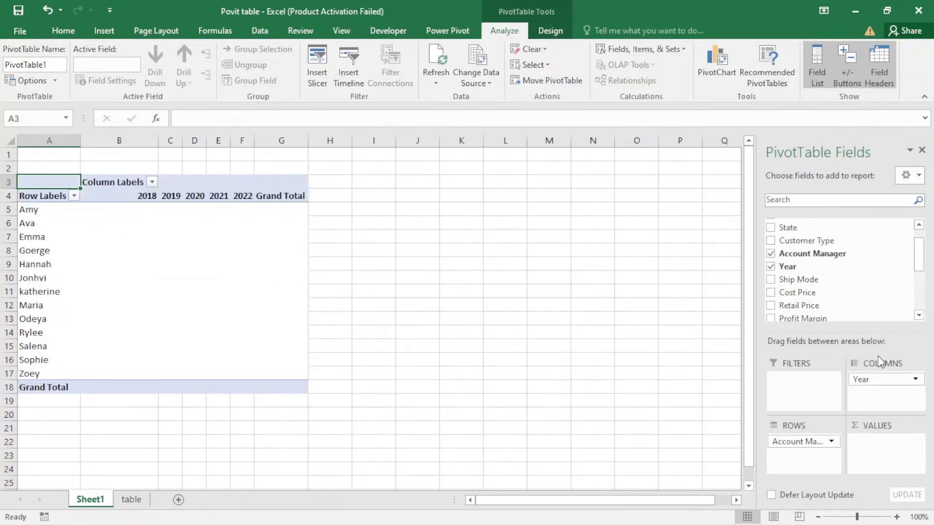
scroll(918, 315, down, 2)
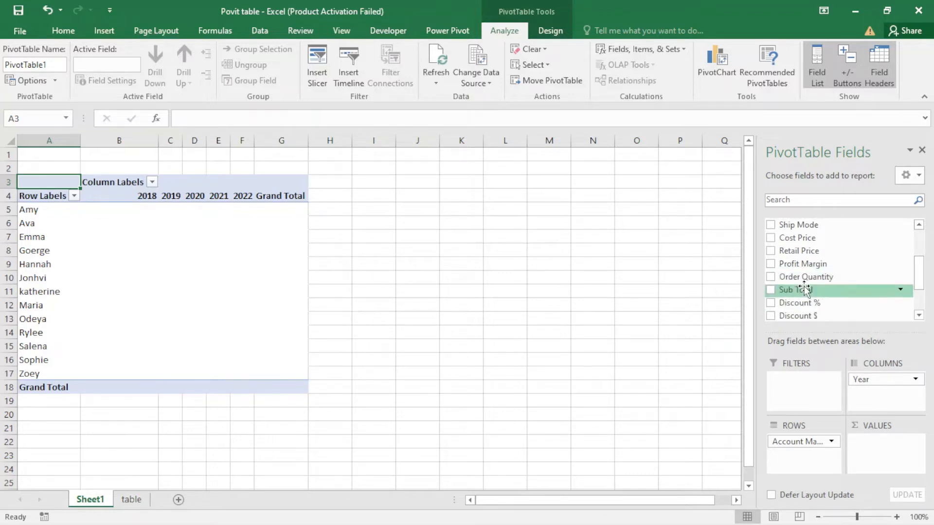
scroll(804, 292, down, 3)
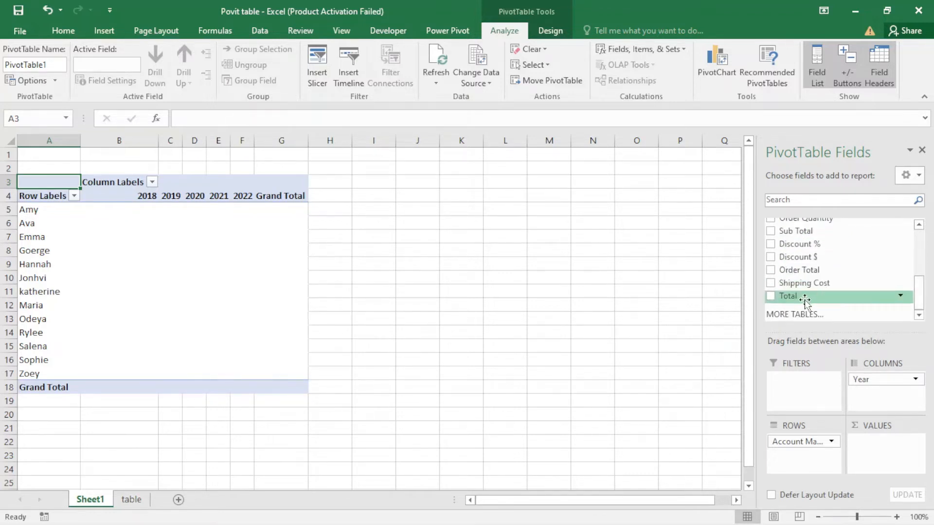
drag(803, 297, 878, 440)
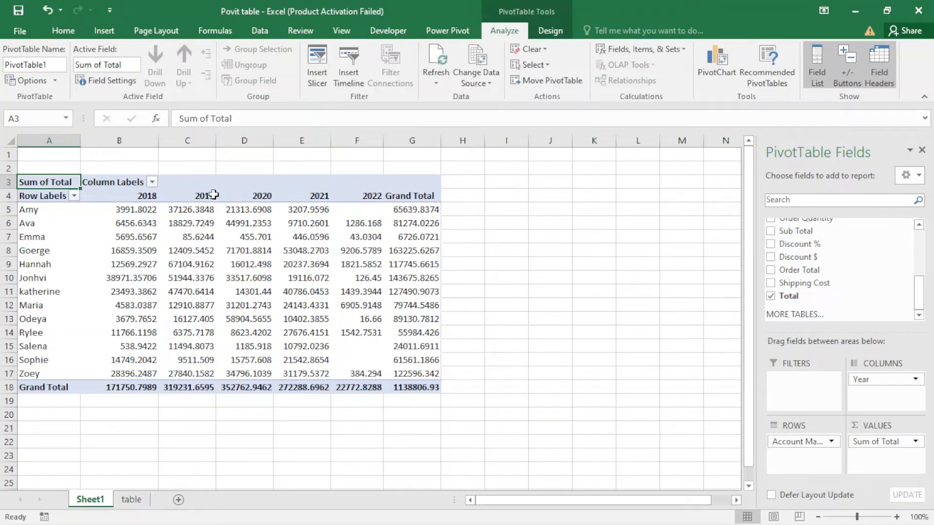
click(301, 222)
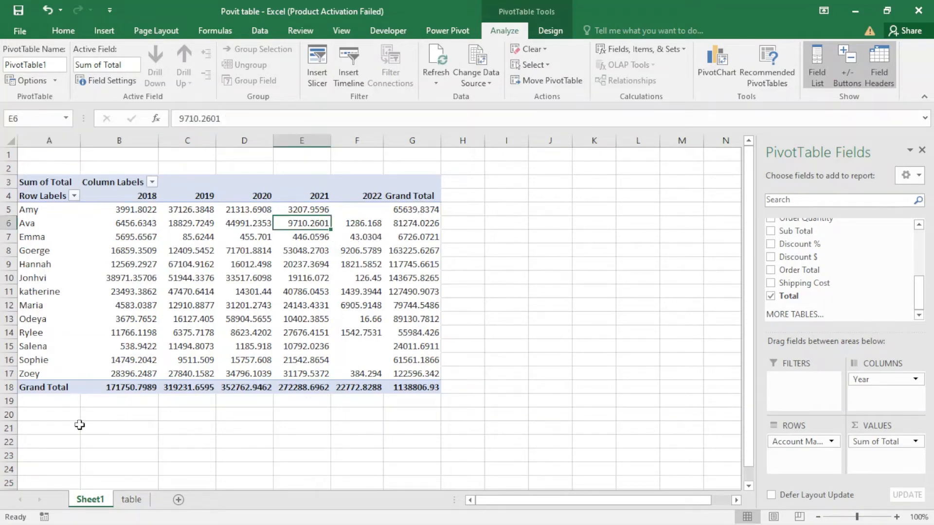
Insert a second PivotTable based on Table1 at cell A21 of Sheet1, below the first one.
click(54, 429)
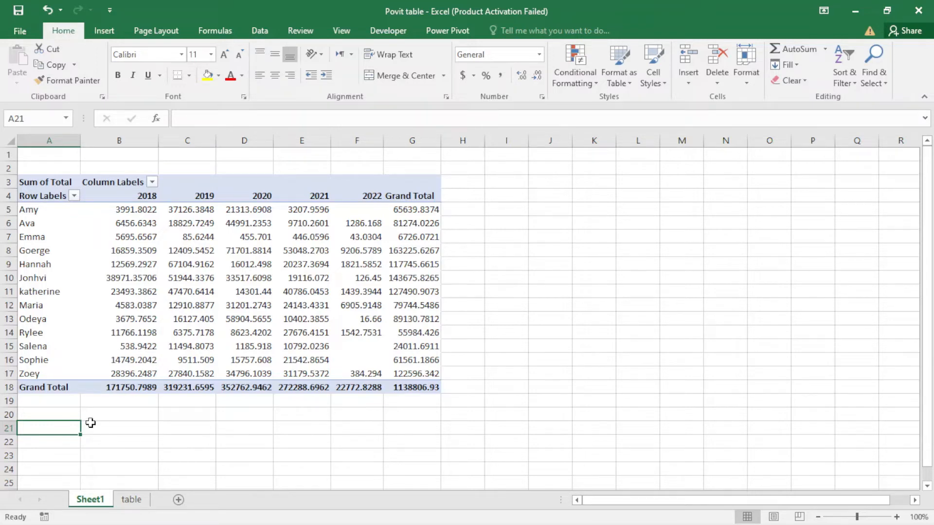
click(106, 33)
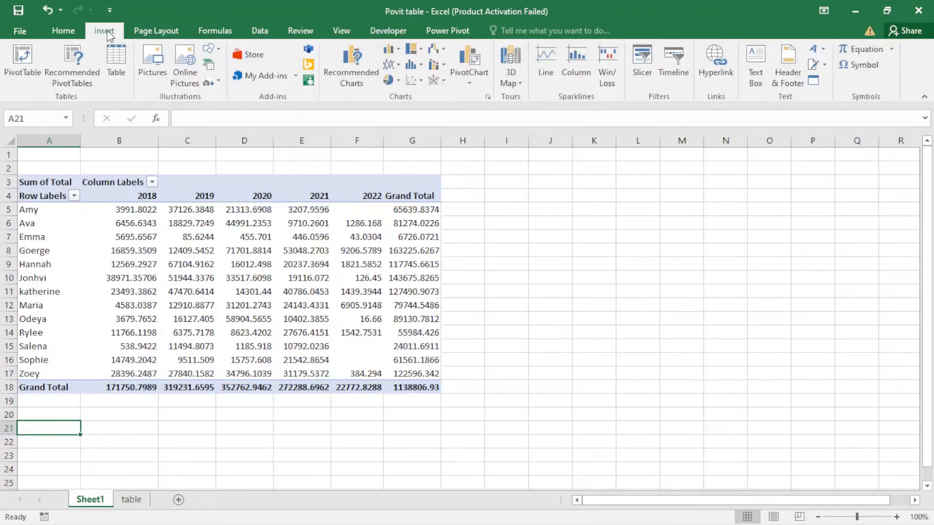
click(28, 62)
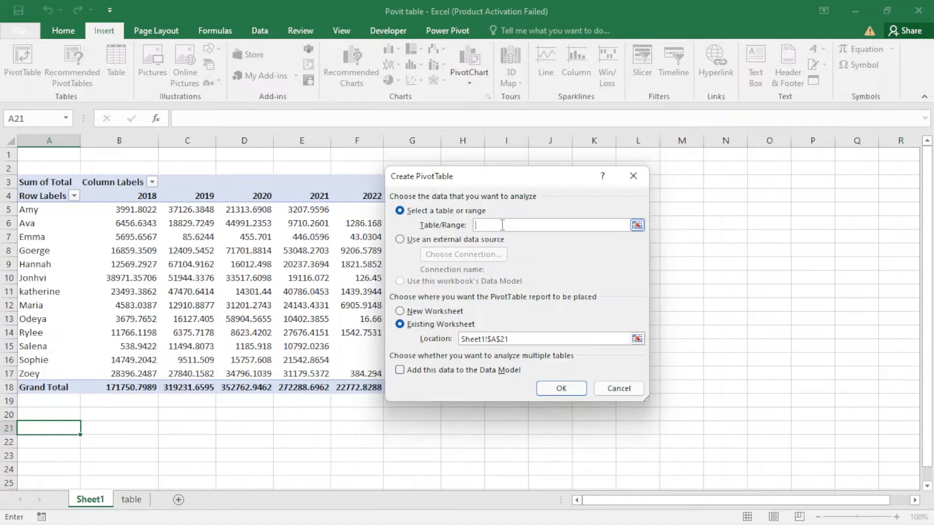
text(Table1)
click(563, 389)
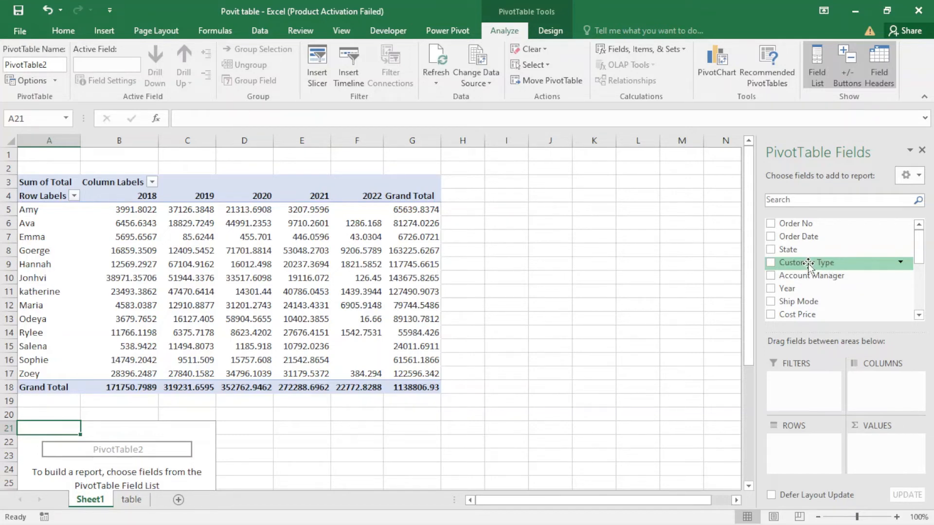
Set up the second PivotTable with Customer Type as rows and the sum of Total as values.
drag(808, 265, 800, 441)
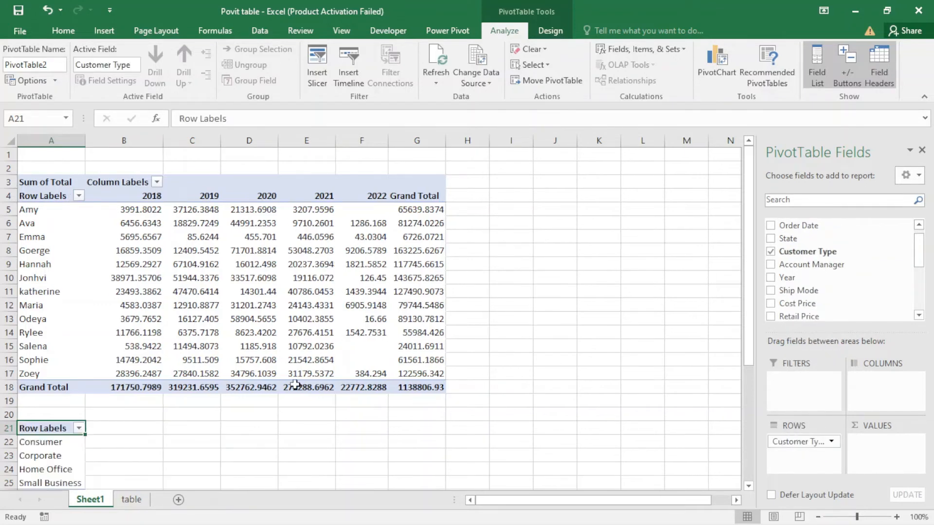
scroll(280, 401, down, 1)
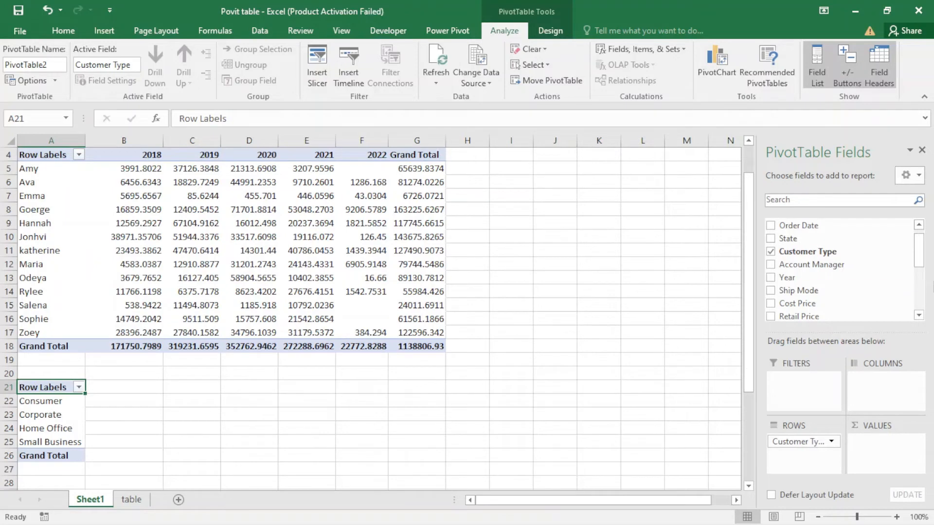
scroll(921, 265, down, 5)
drag(787, 295, 877, 440)
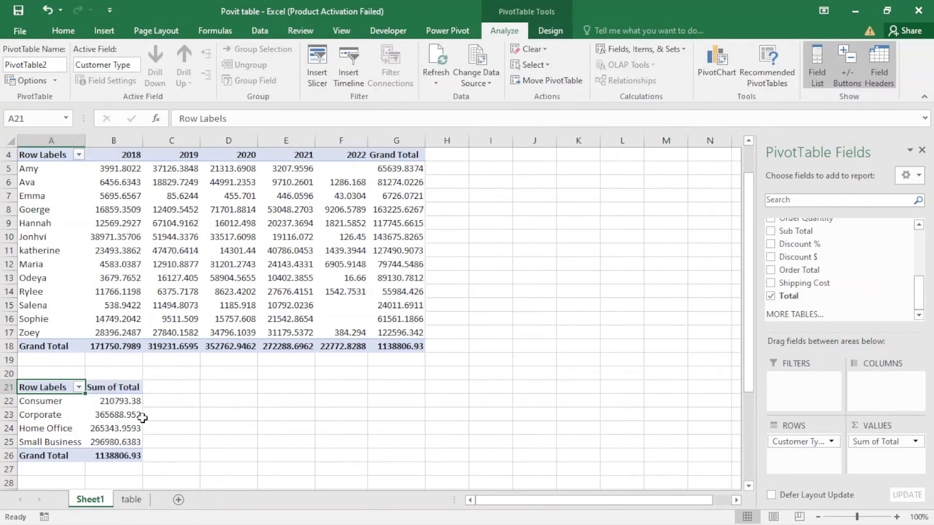
click(128, 426)
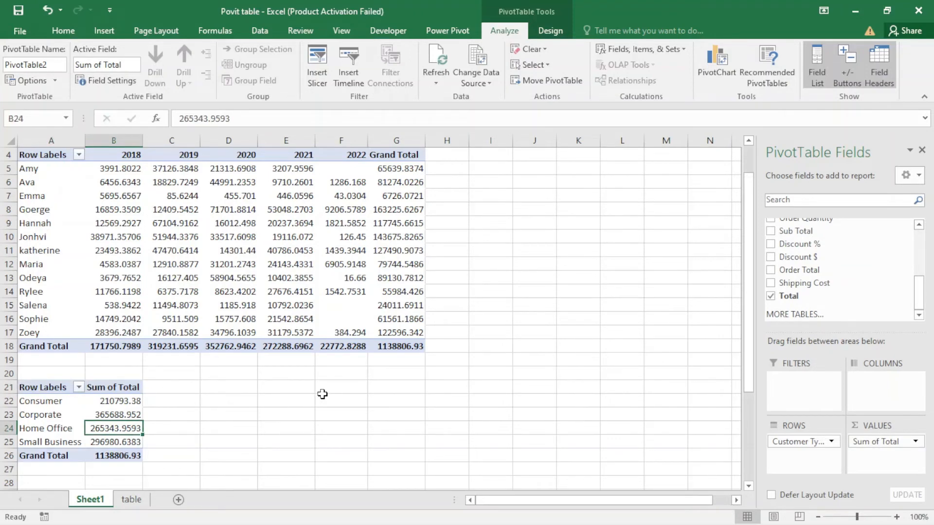
Insert a third PivotTable based on Table1 at cell D21 of Sheet1.
click(247, 401)
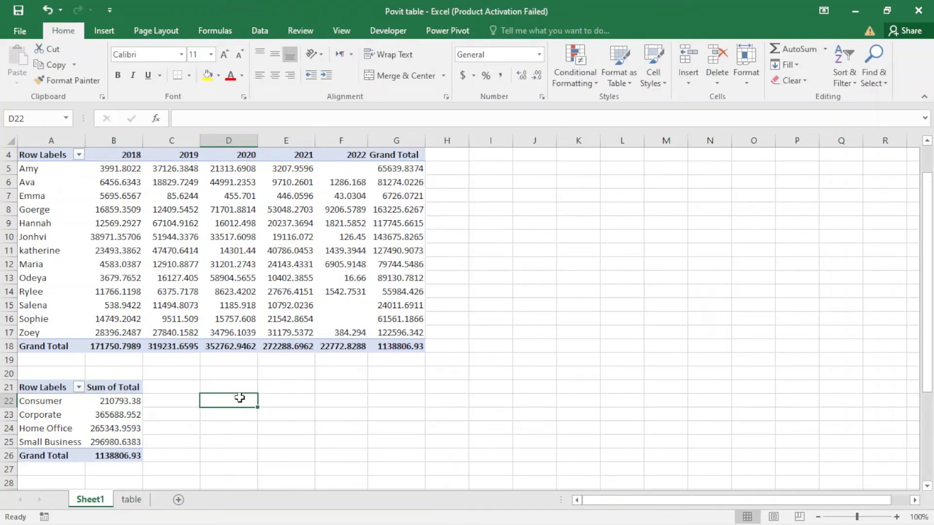
click(245, 385)
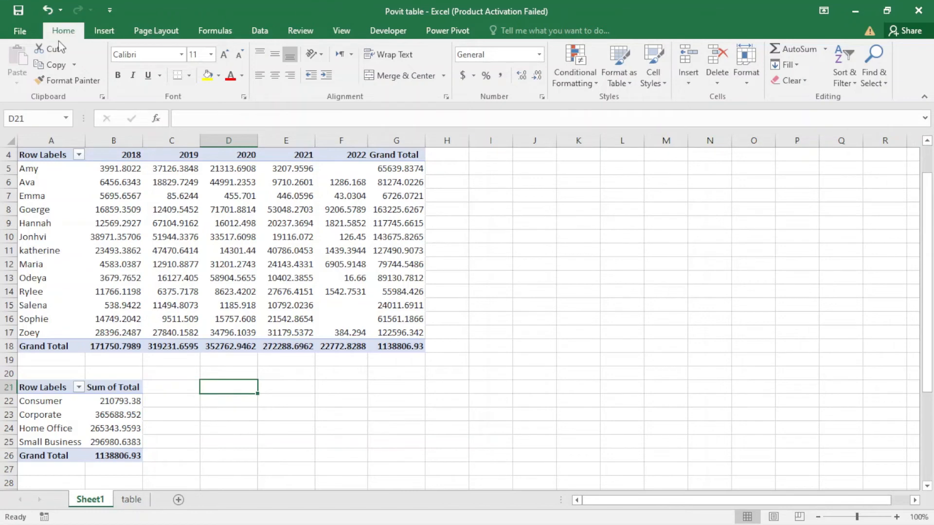
click(106, 30)
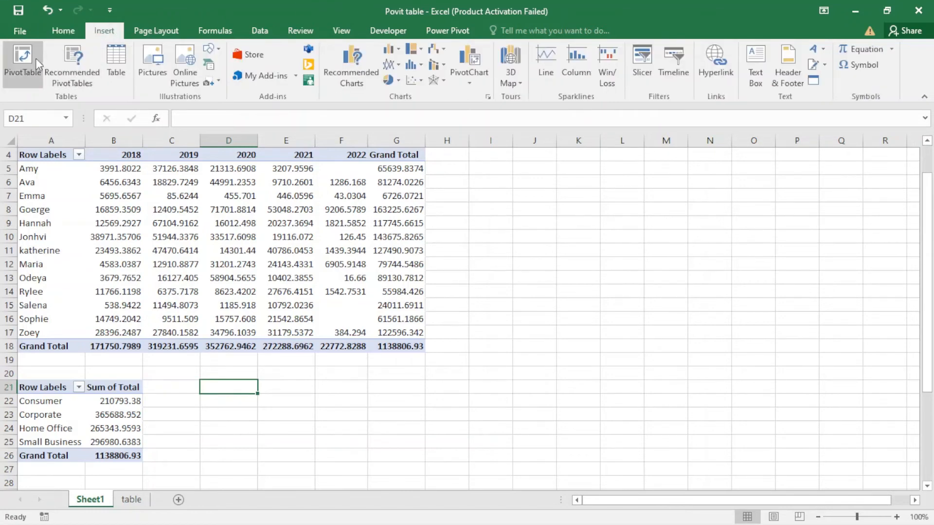
click(25, 67)
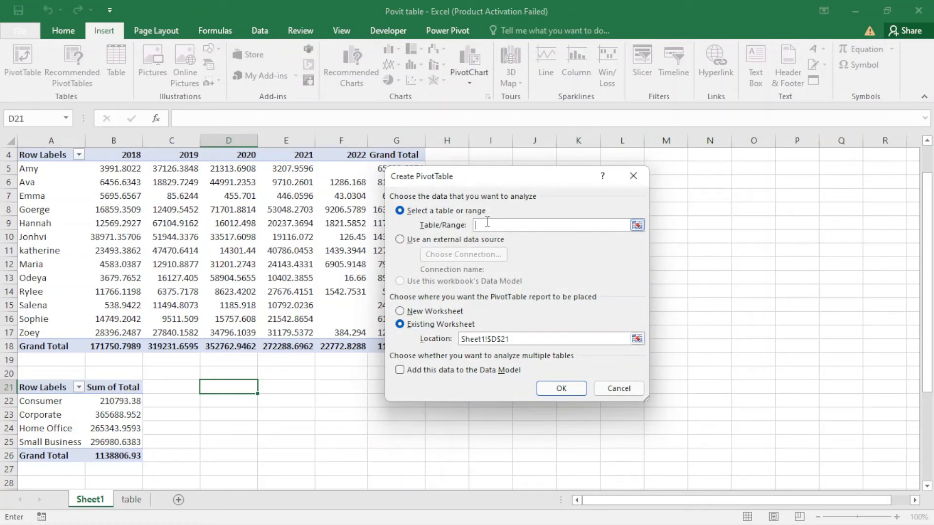
text(Table1)
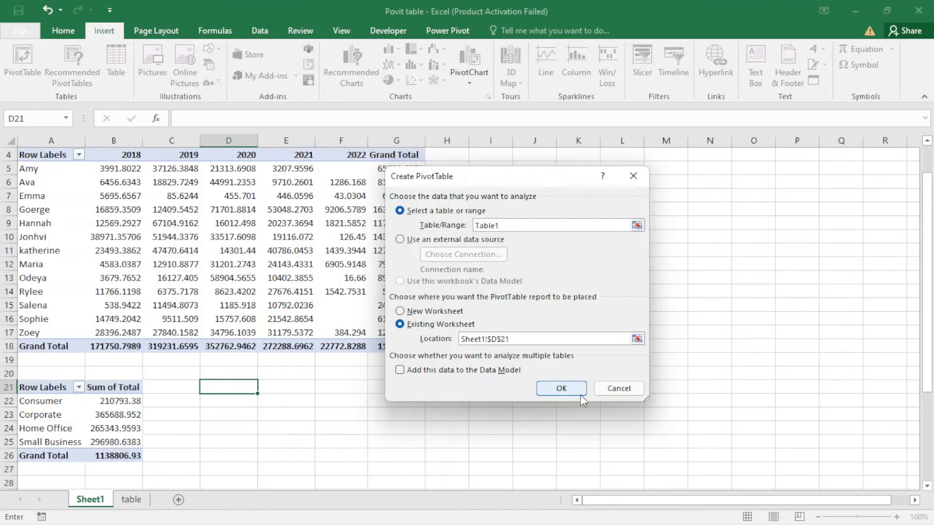
click(561, 389)
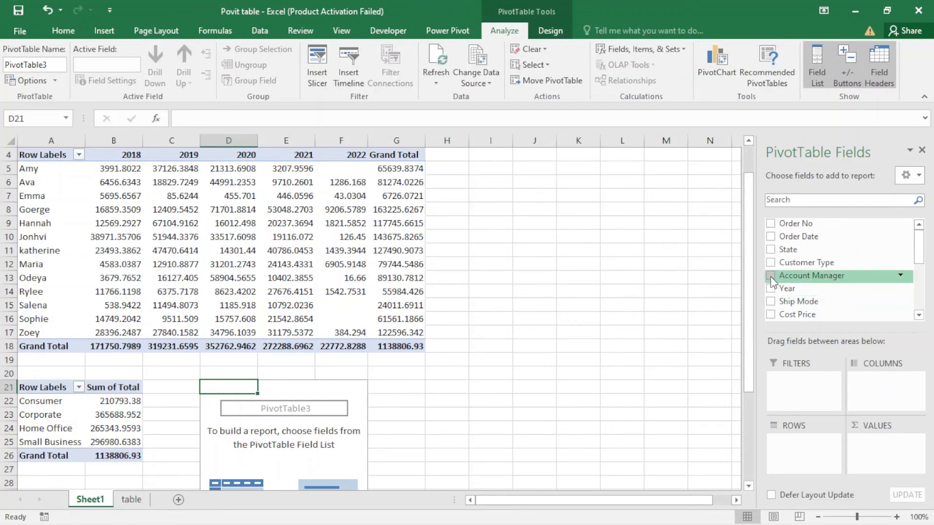
Set up the third PivotTable with Account Manager as rows and the sum of Total as values.
drag(784, 281, 800, 439)
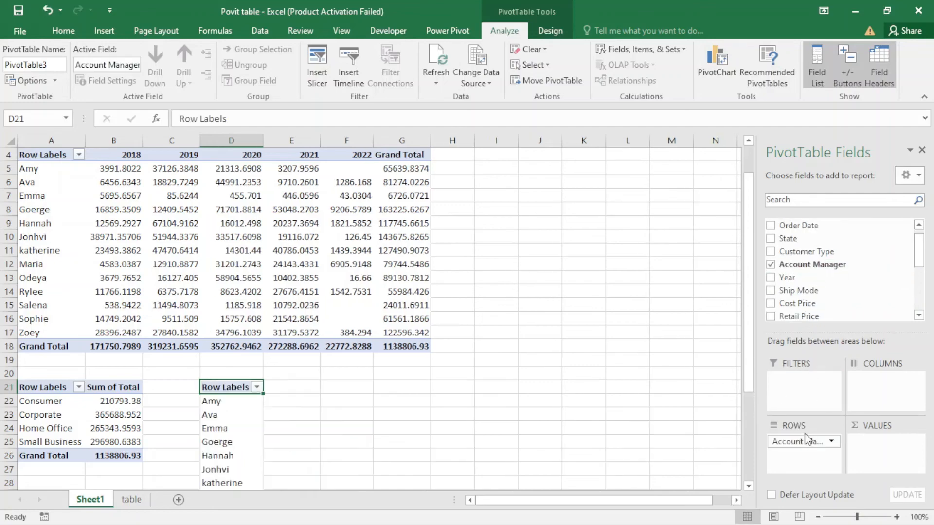
drag(923, 263, 923, 305)
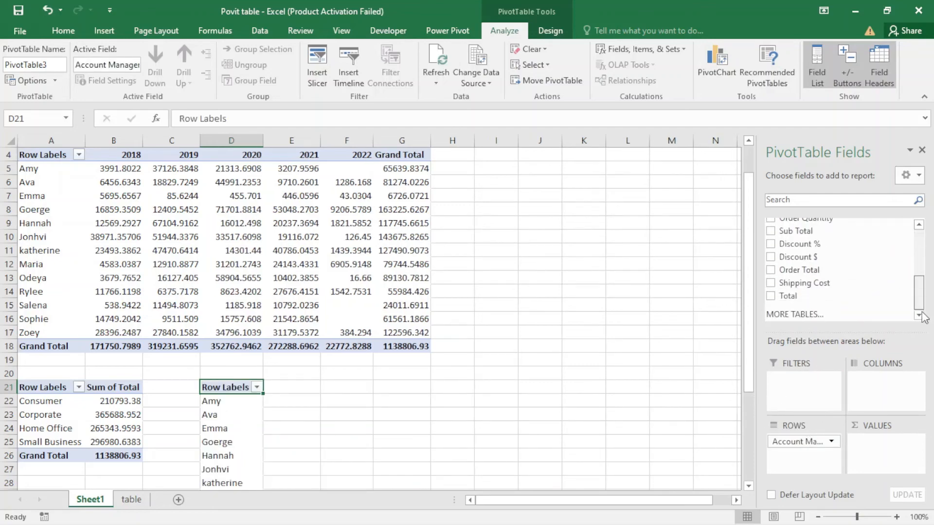
drag(817, 297, 876, 449)
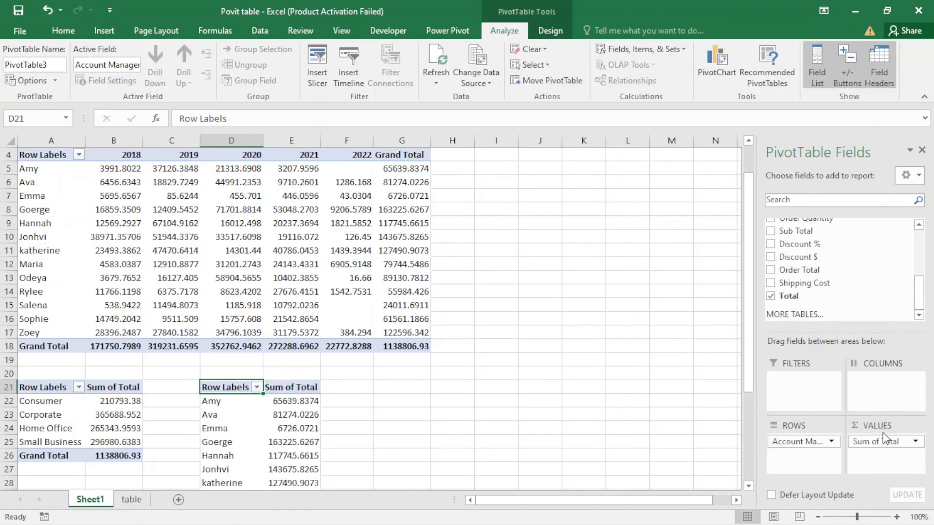
scroll(421, 375, down, 3)
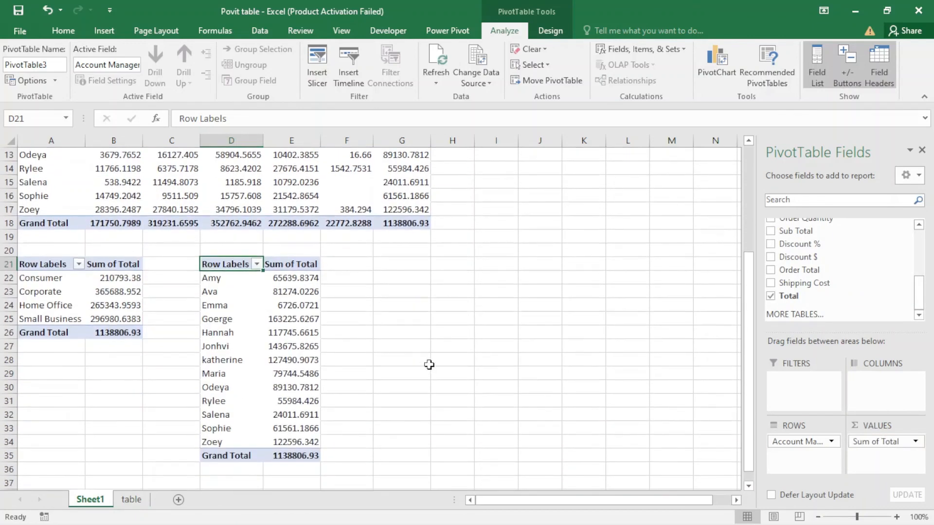